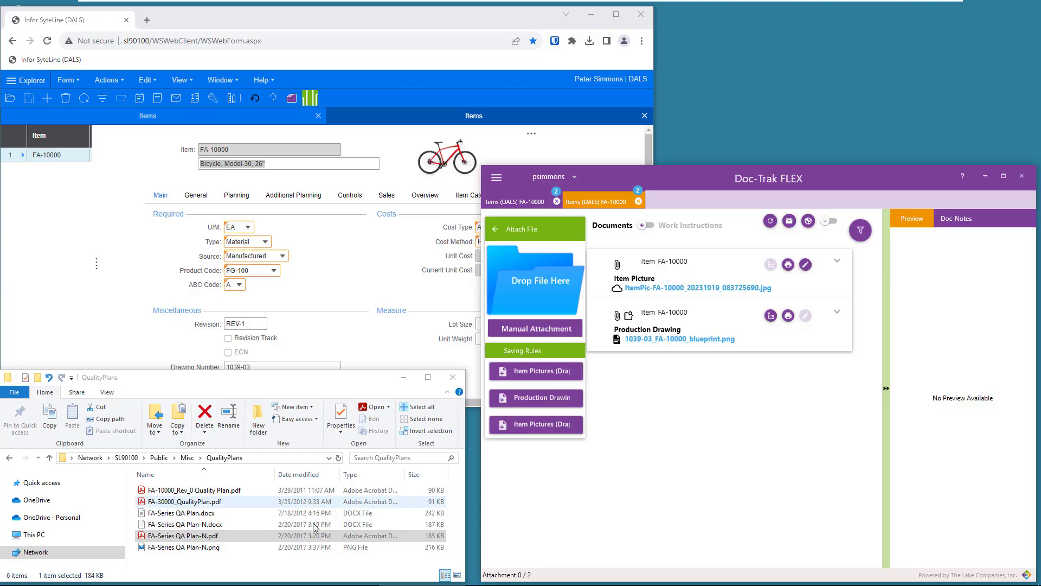
Attach FA-Series QA Plan-N.pdf from the QualityPlans folder to item FA-10000 by dropping it in, and save it with the description Quality Plan
drag(315, 536, 543, 296)
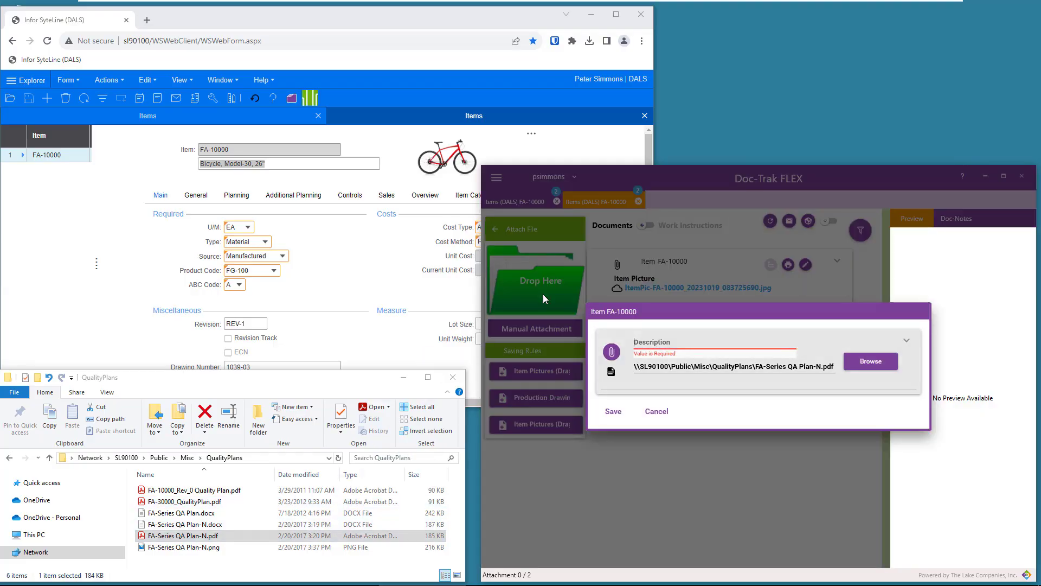
text(Quality Plan)
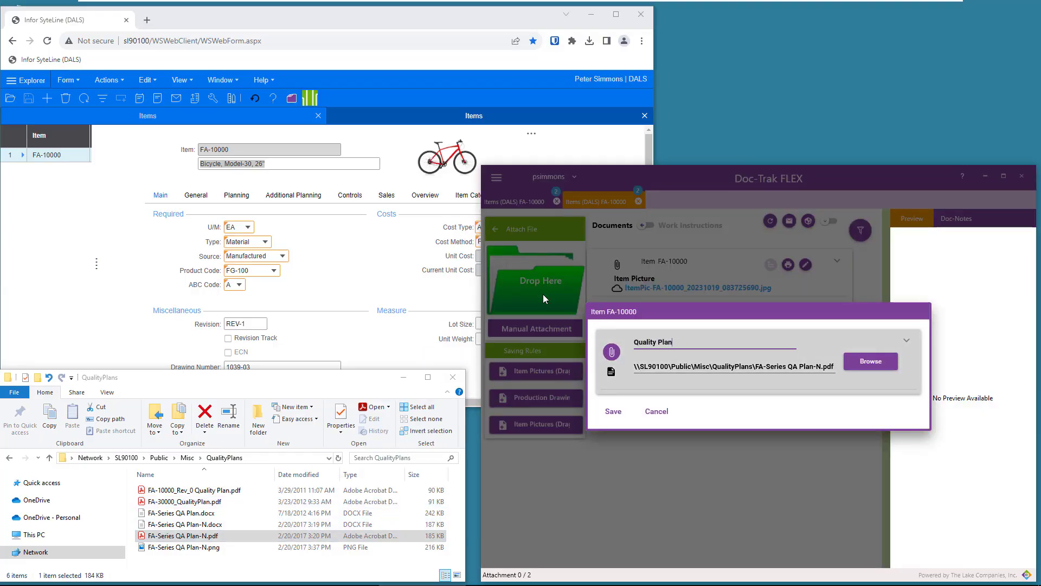
click(613, 412)
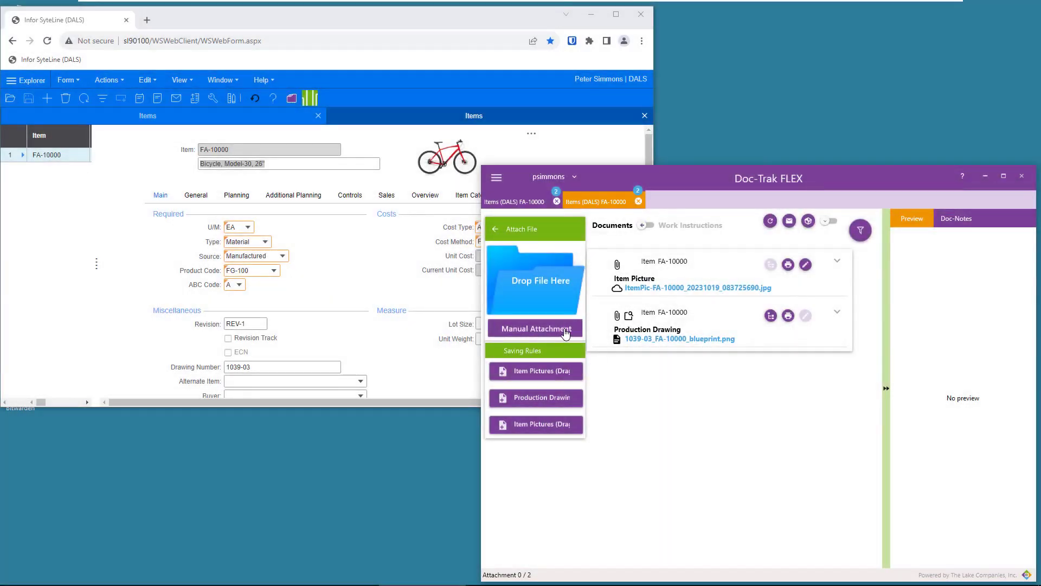
Create a manual attachment for item FA-10000 by browsing to FA-Series QA Plan-N.pdf, and save it with the description Quality Plan
click(536, 329)
click(845, 362)
click(705, 288)
key(Return)
click(750, 340)
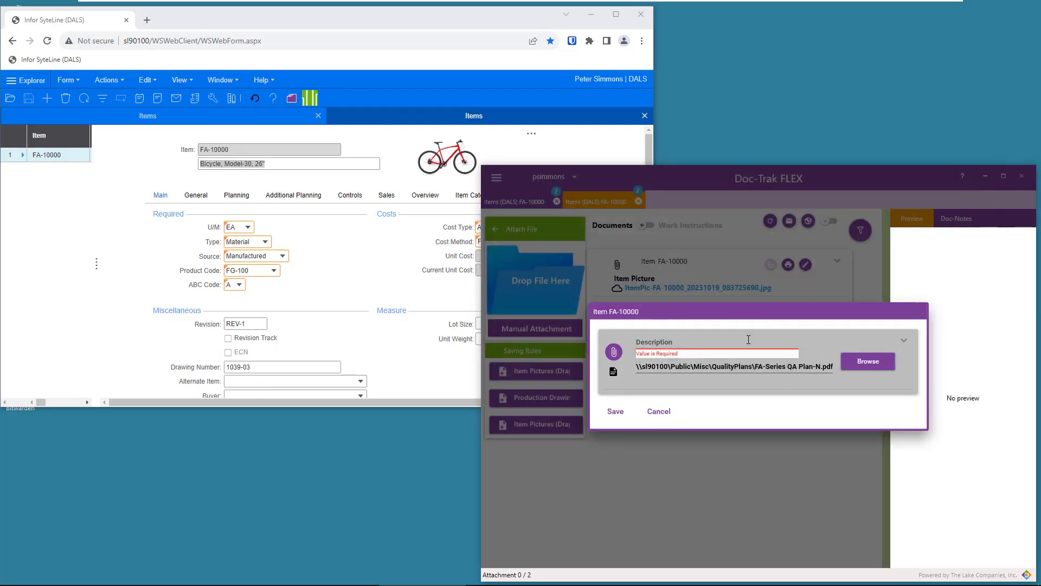
text(Quality Plan)
key(Return)
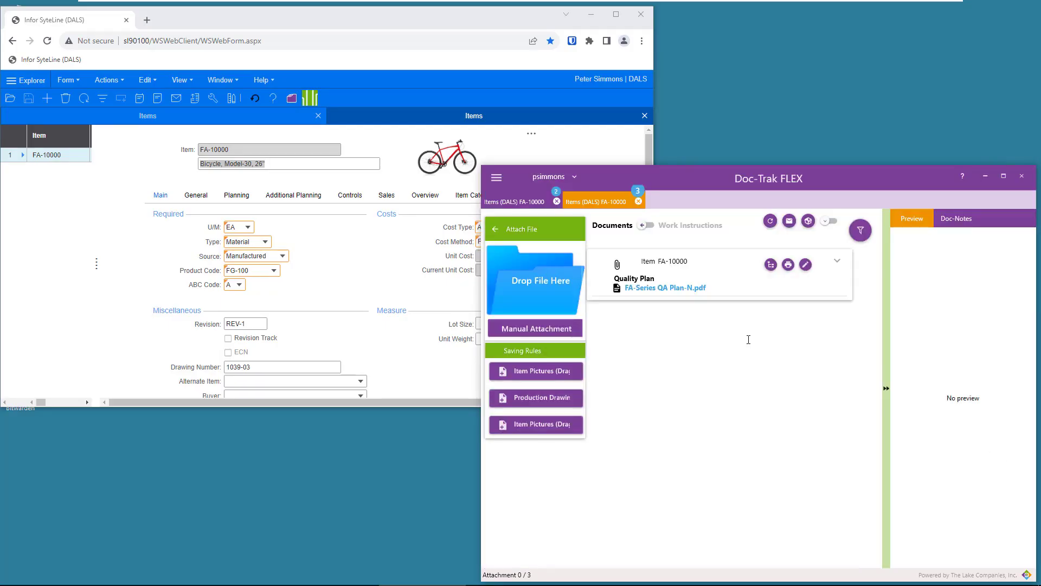
click(705, 288)
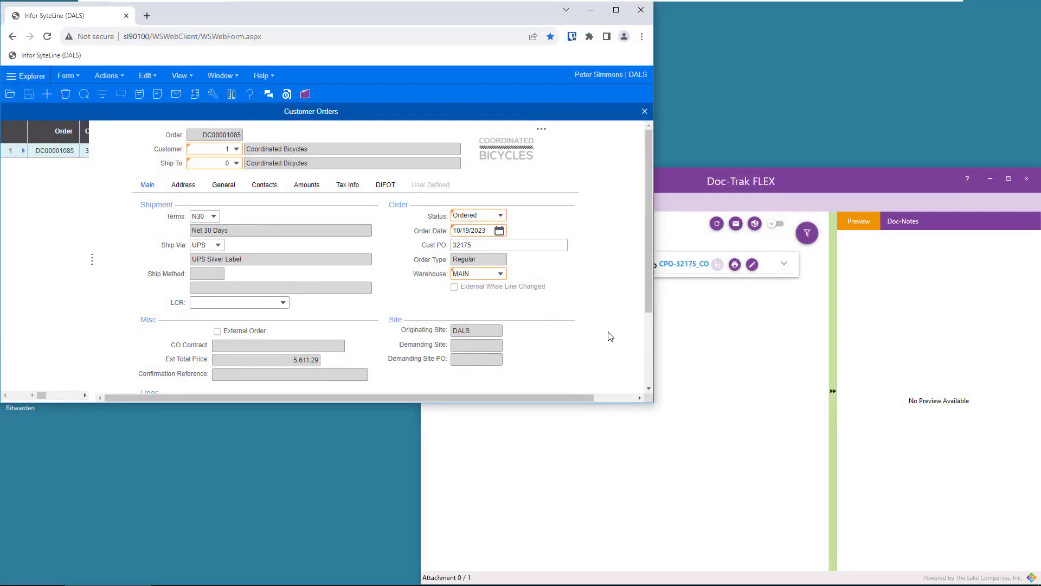
Bring the Doc-Trak FLEX window forward and open the file attachment options for the customer order
click(693, 339)
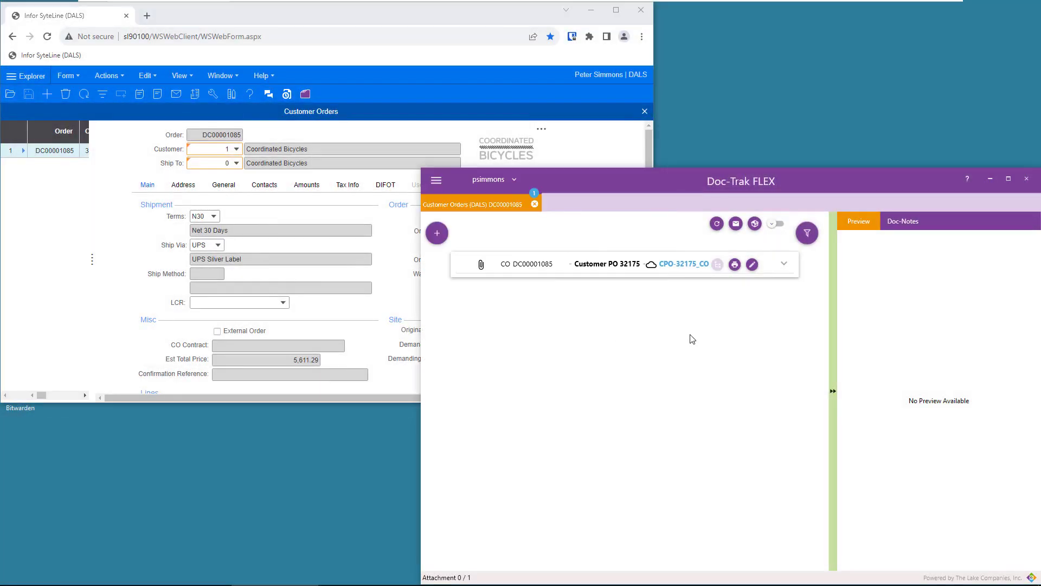
click(440, 238)
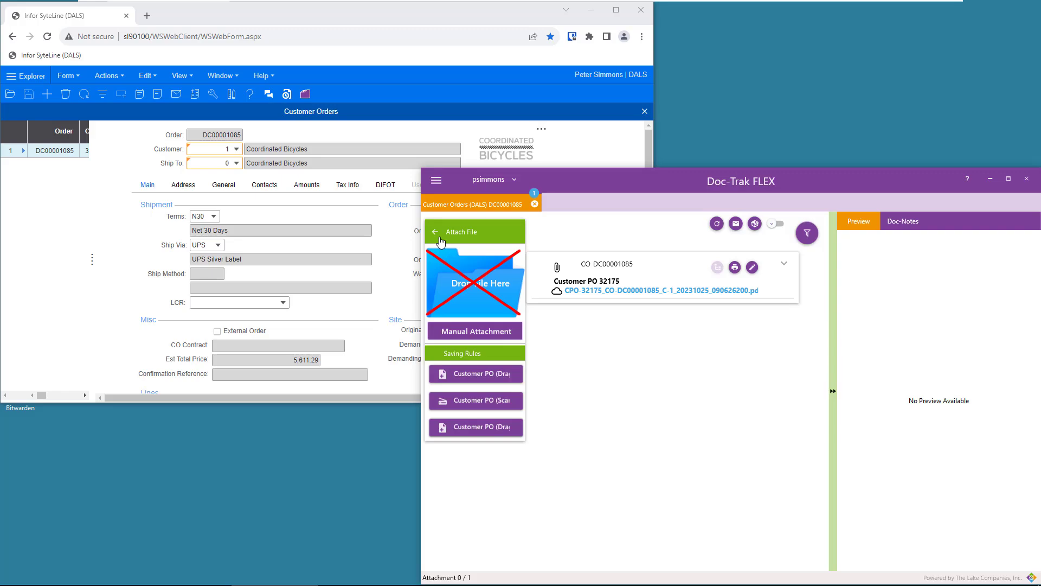
click(505, 331)
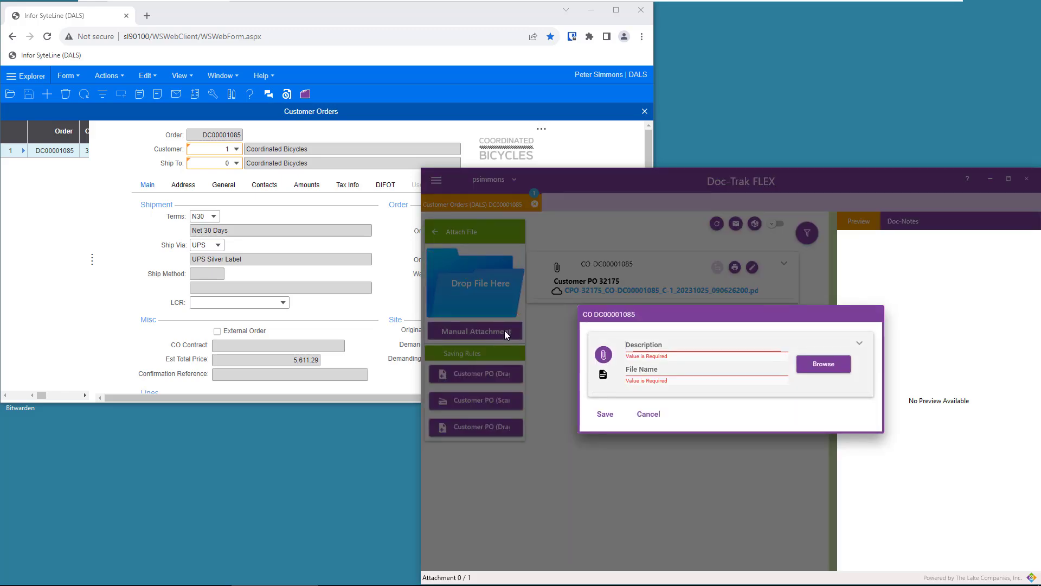
click(844, 369)
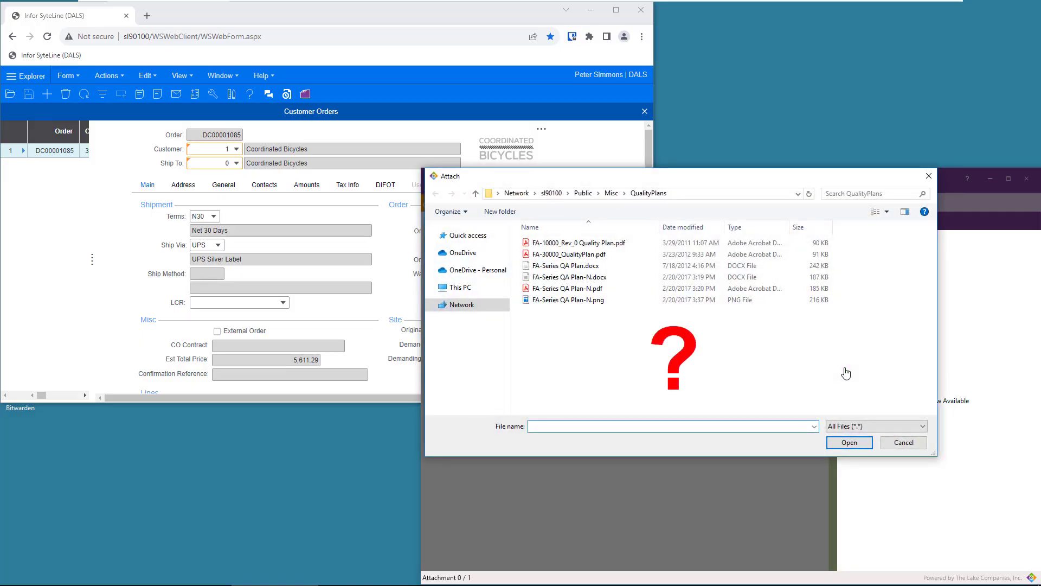
click(903, 442)
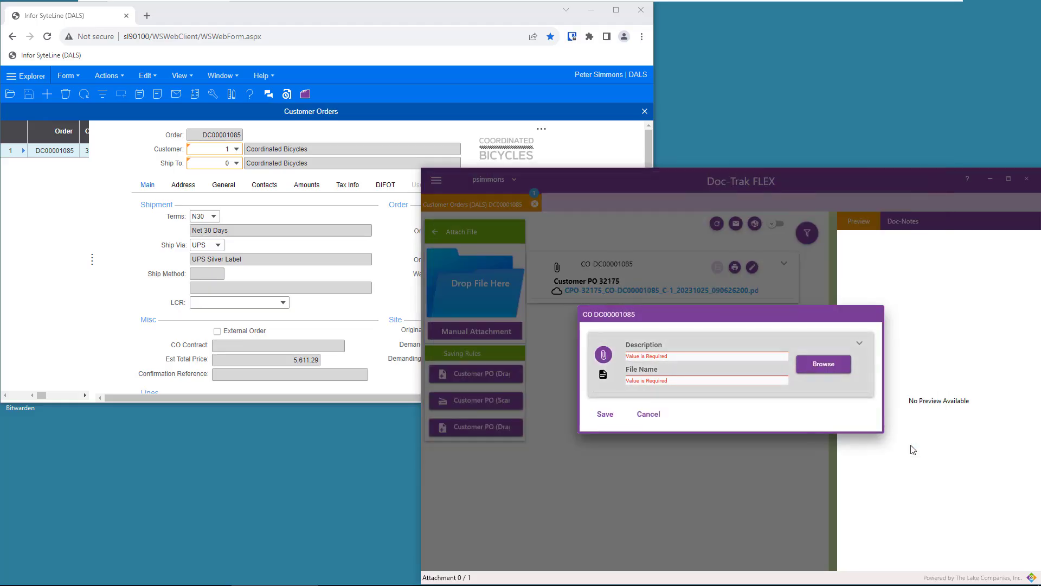
click(649, 414)
Examine the storage path and the document and bundle options of the order's existing Customer PO attachment
click(784, 263)
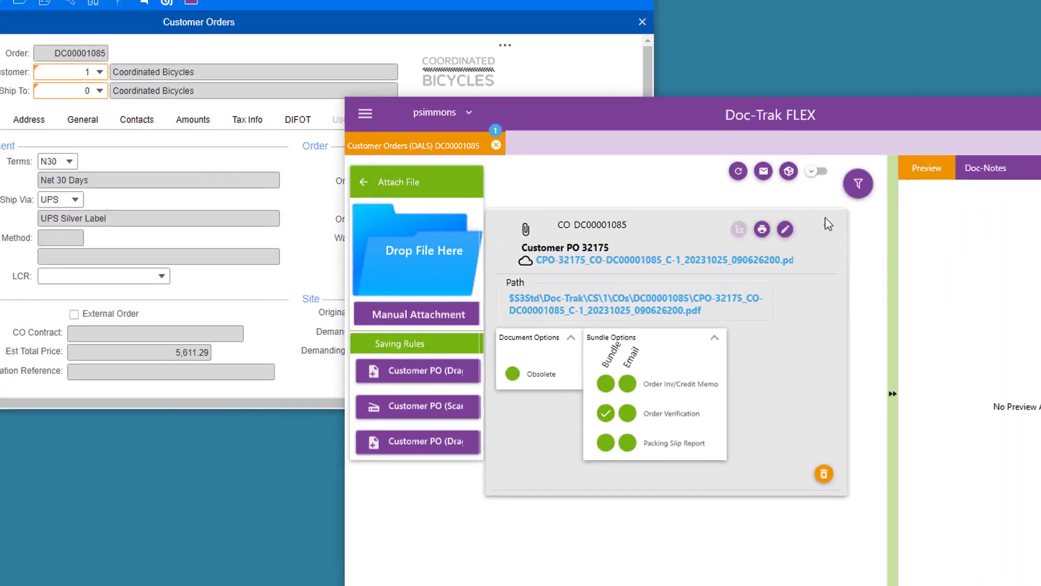
click(1022, 31)
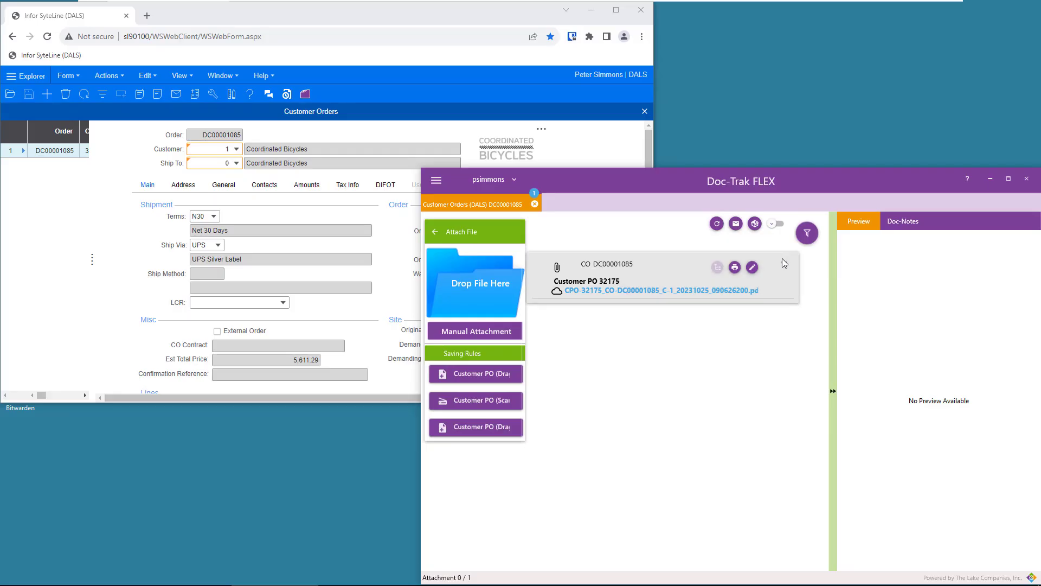
Start a manual attachment for the customer order, enter $ as the file name to browse cloud storage, and open the S3Std location
click(501, 335)
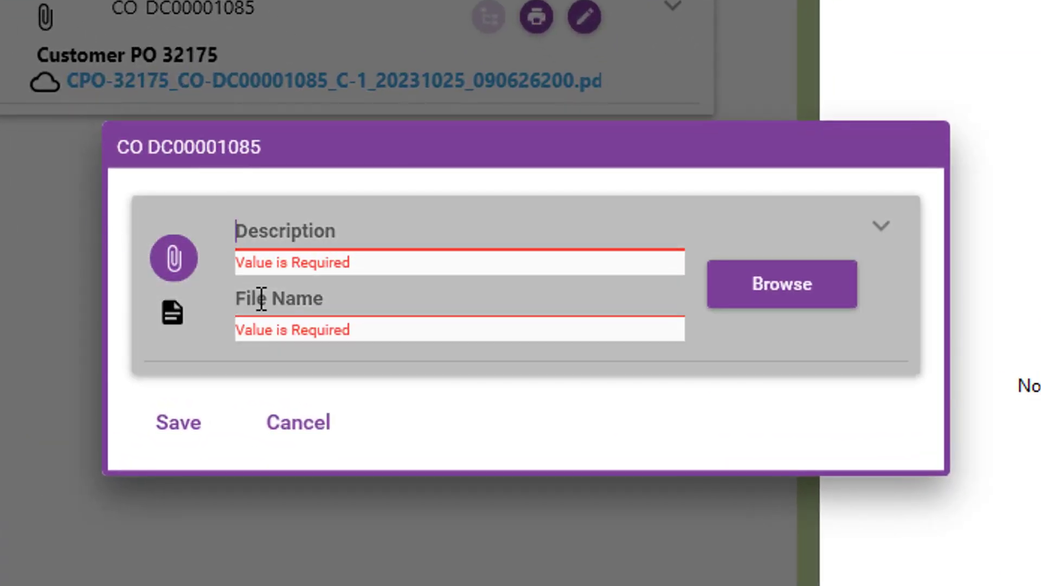
click(269, 298)
text($)
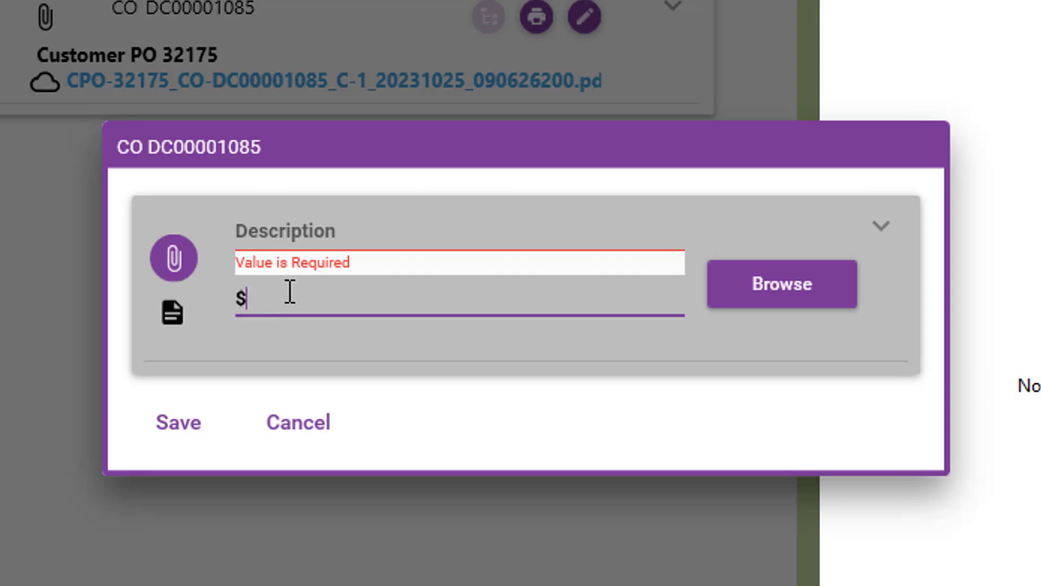
click(777, 287)
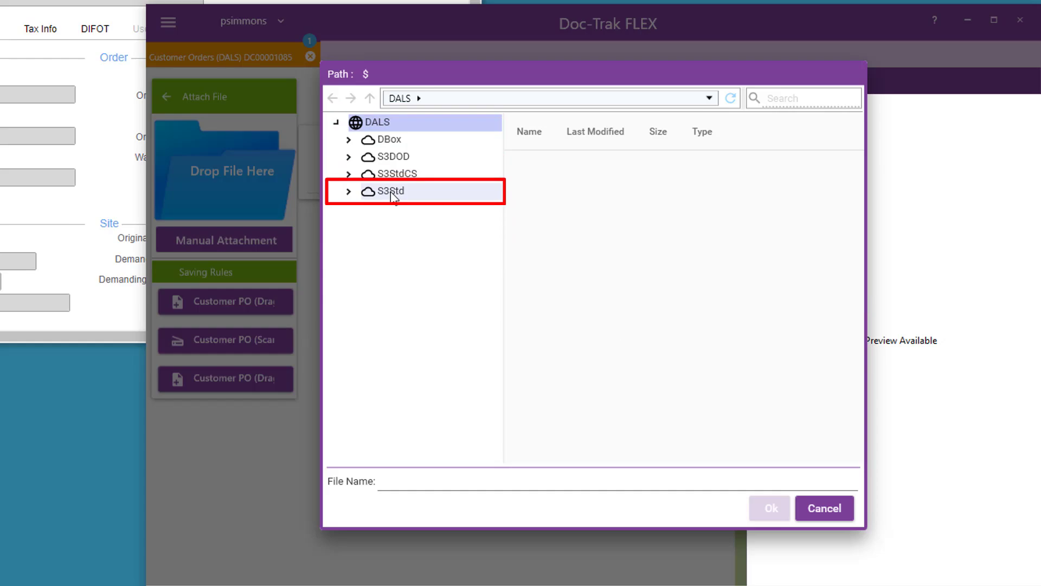
click(391, 191)
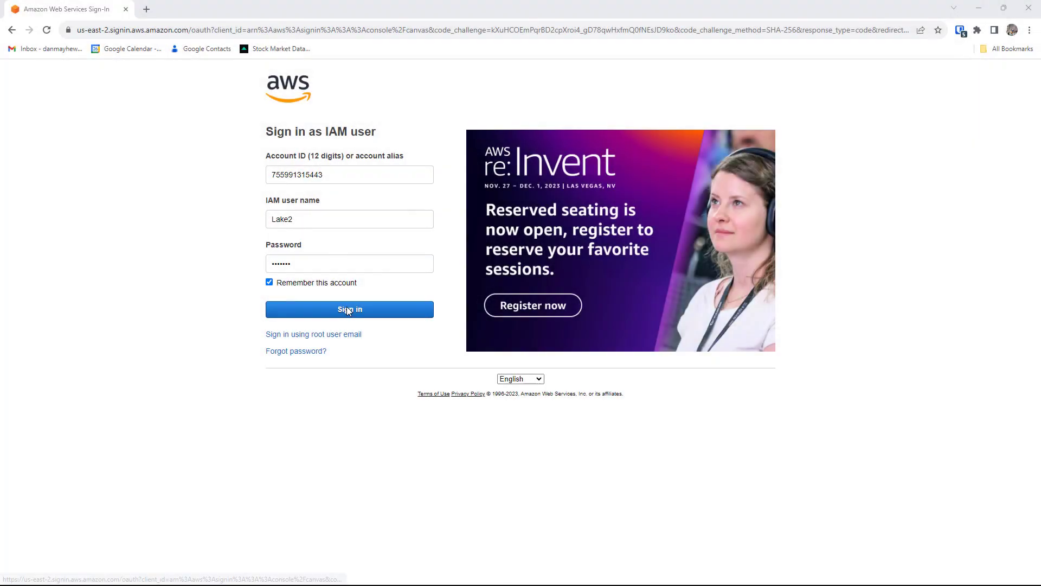
Switch to the AWS console, sign in as the IAM user, and view the contents of the lakecomp bucket in S3
click(349, 307)
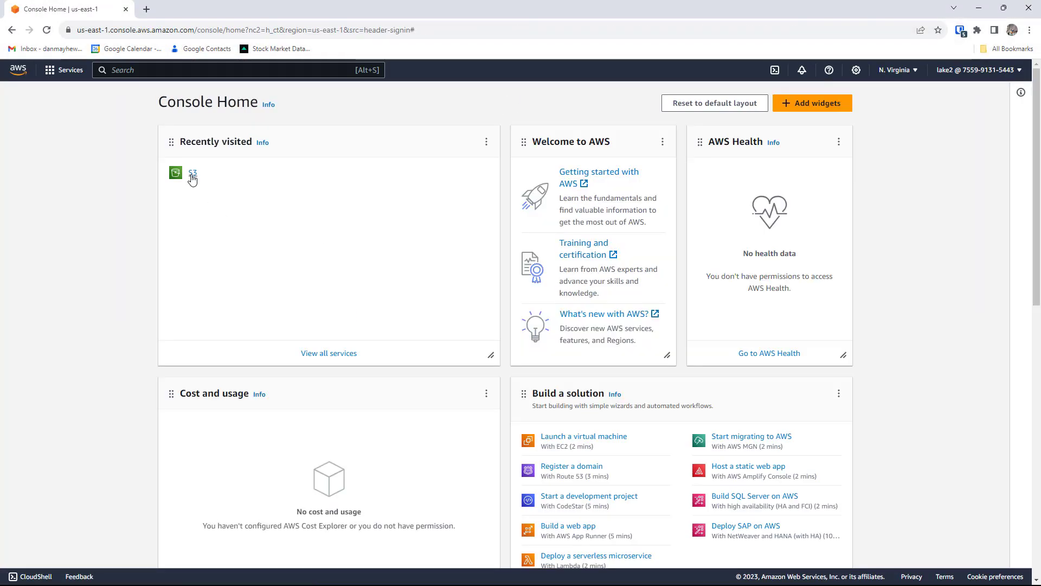
click(193, 173)
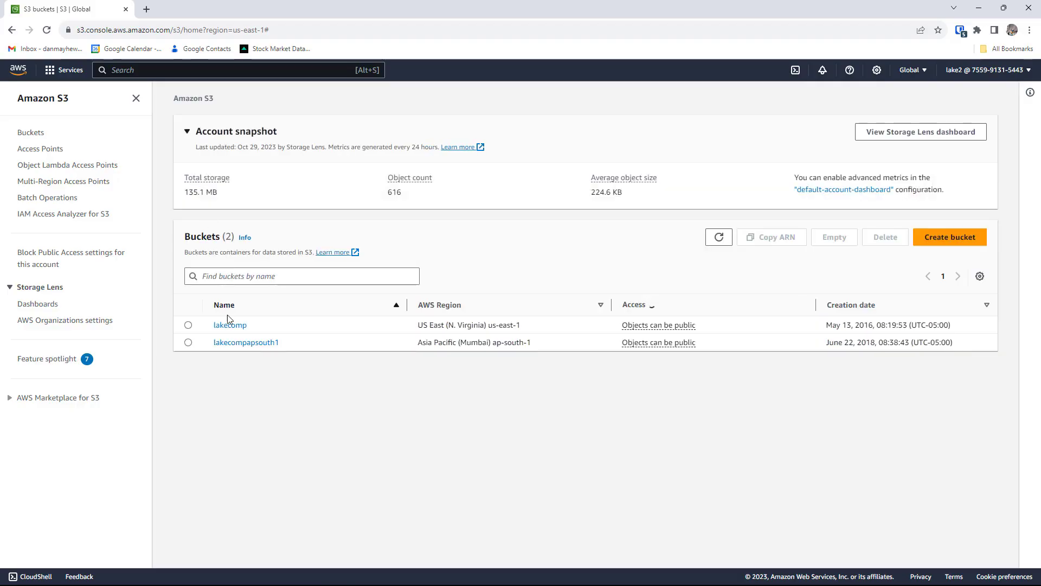
click(231, 324)
scroll(717, 376, down, 1)
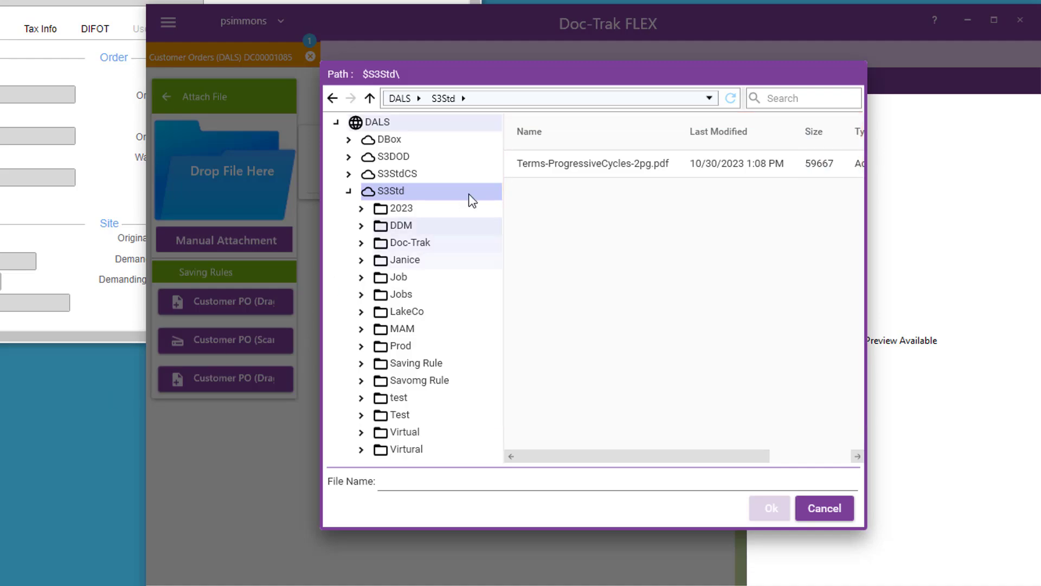
Select Terms-ProgressiveCycles-2pg.pdf in the S3Std listing, and open the first file in the order's folder in the AWS console
click(539, 162)
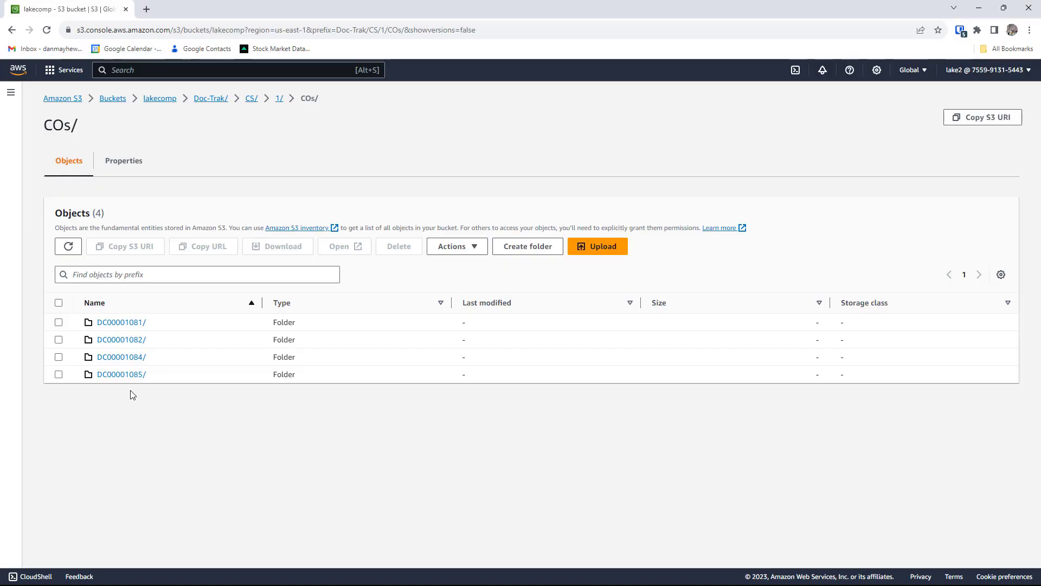
click(128, 375)
click(58, 322)
click(340, 246)
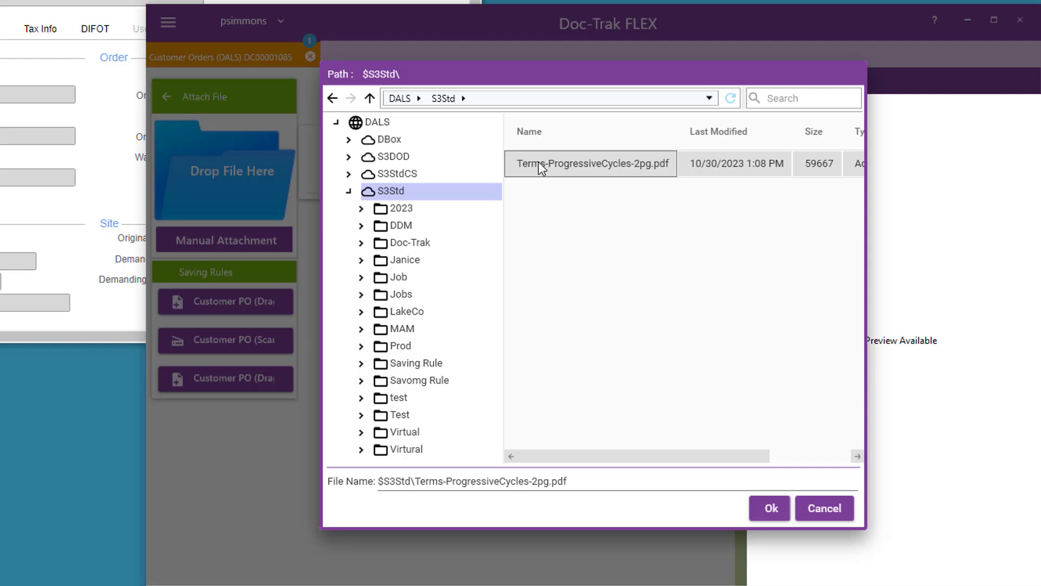
Choose BikeCallout.png from the current order's folder under S3Std\Doc-Trak\CS\1\COs as the file to attach
click(406, 243)
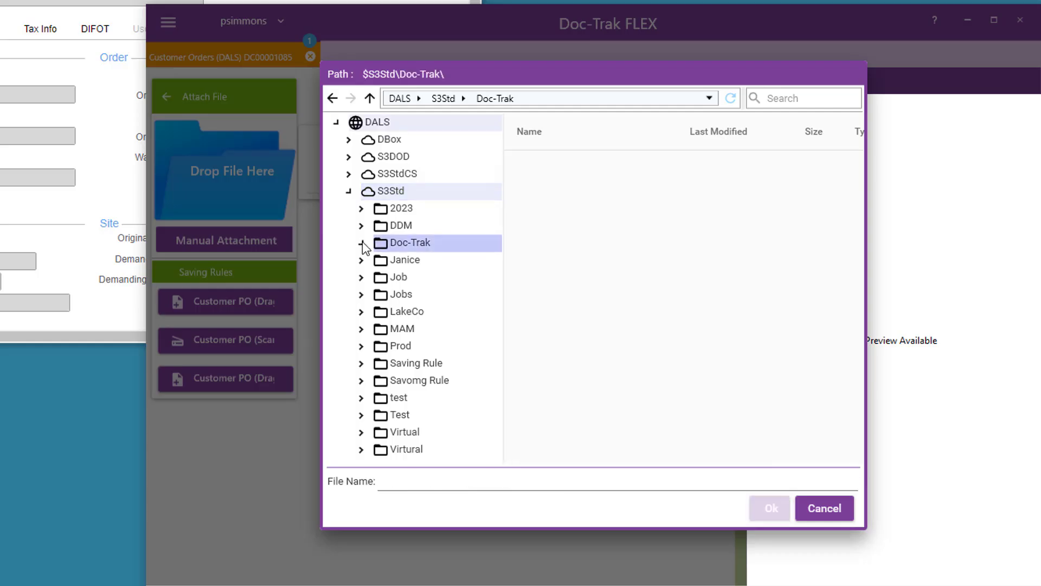
click(361, 244)
click(380, 262)
click(407, 277)
click(415, 291)
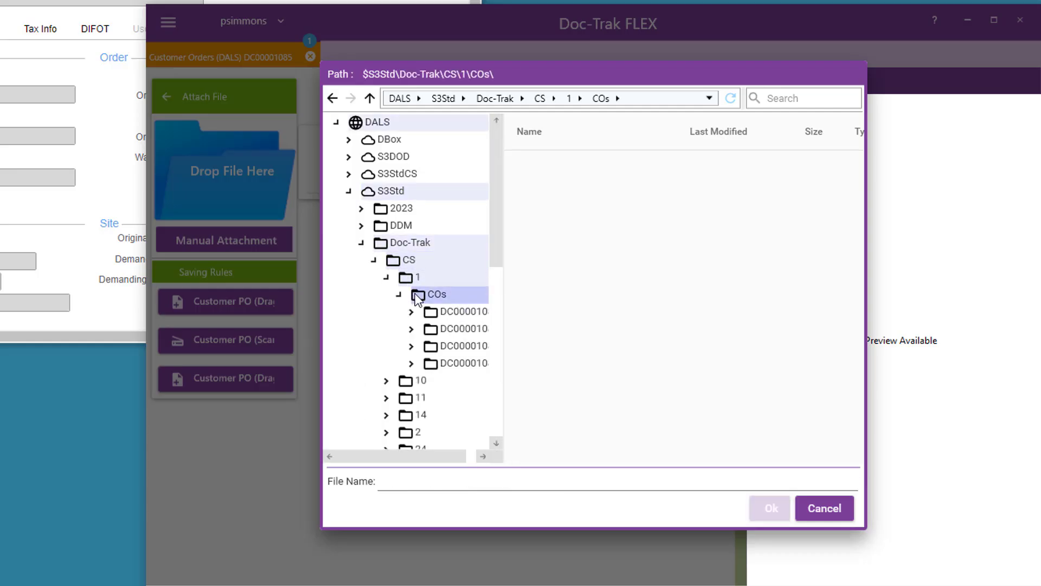
drag(505, 309, 546, 315)
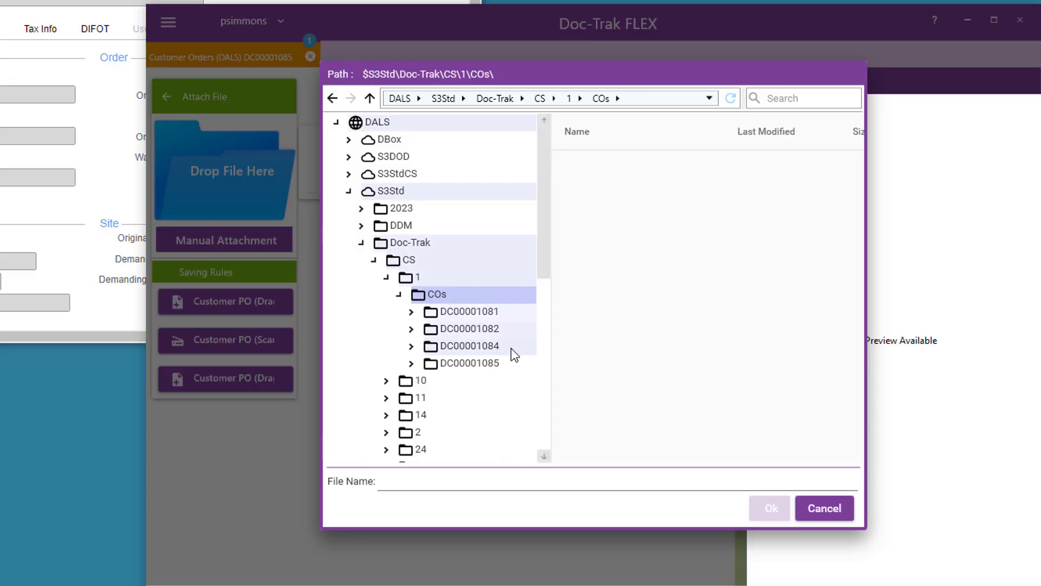
click(491, 363)
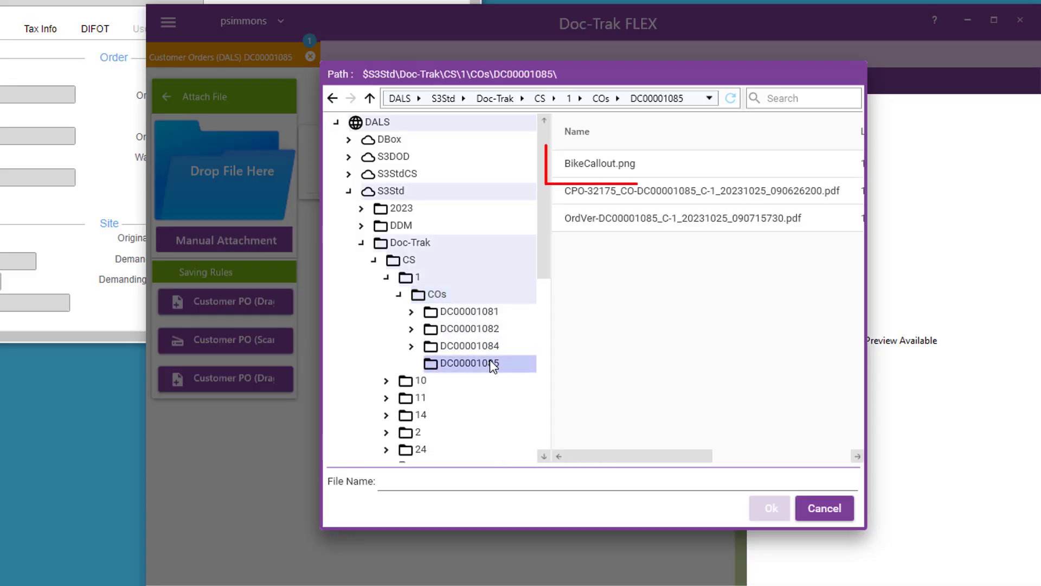
click(611, 169)
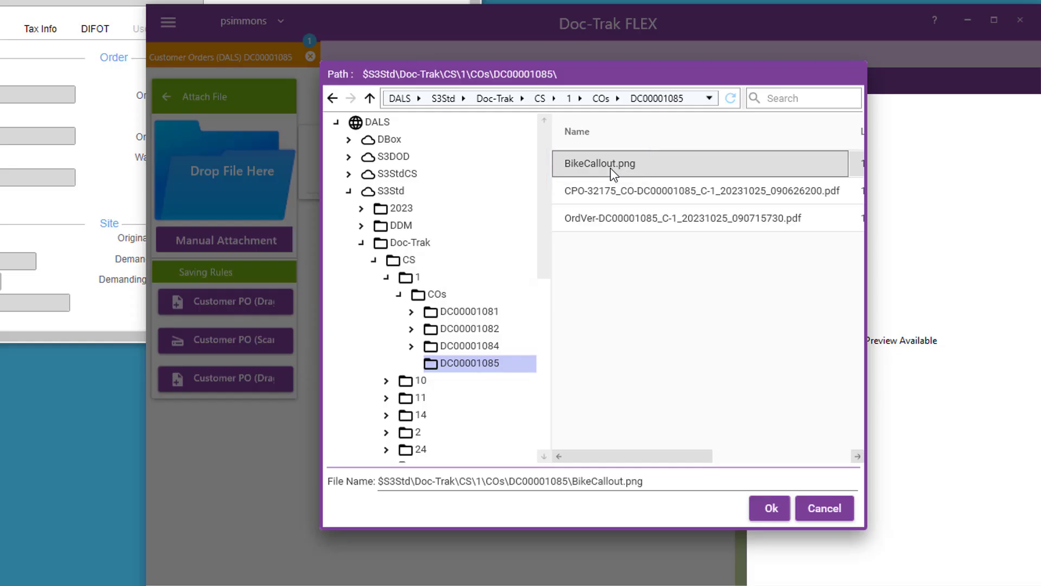
click(773, 512)
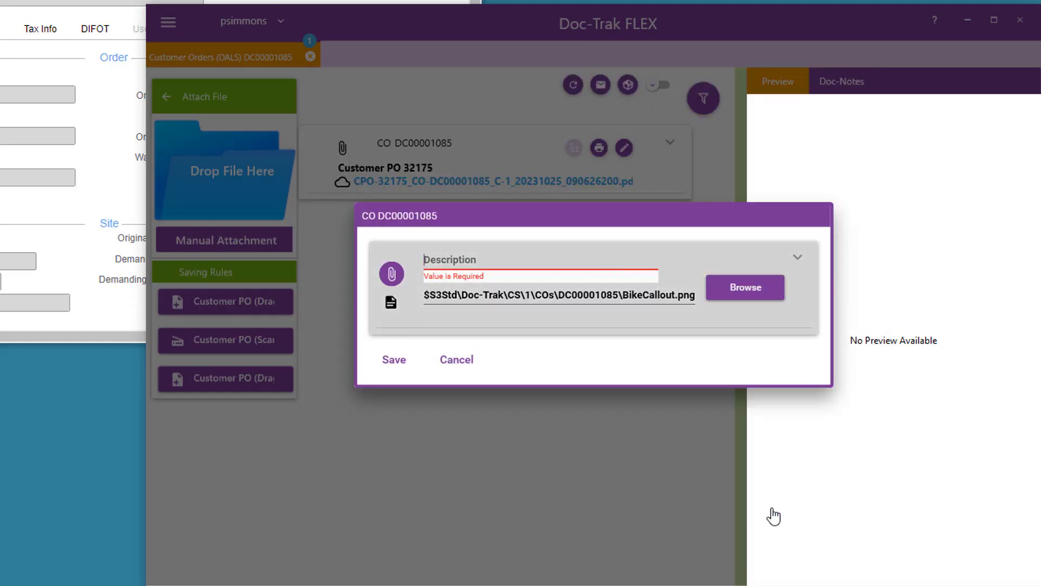
Save the attachment with the description Callout and include it in the Order Verification bundle
text(Callout)
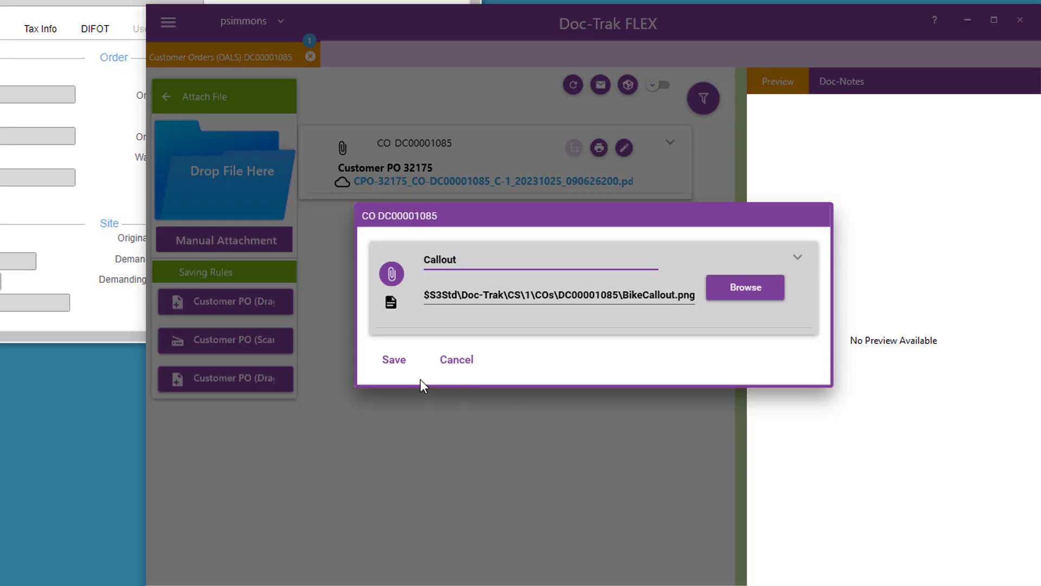
click(391, 362)
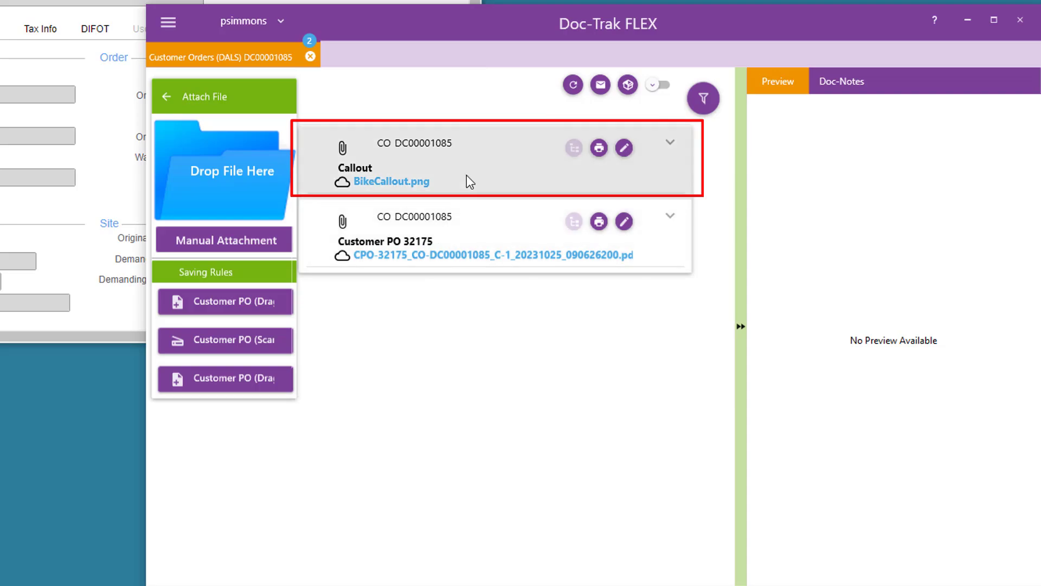
click(672, 143)
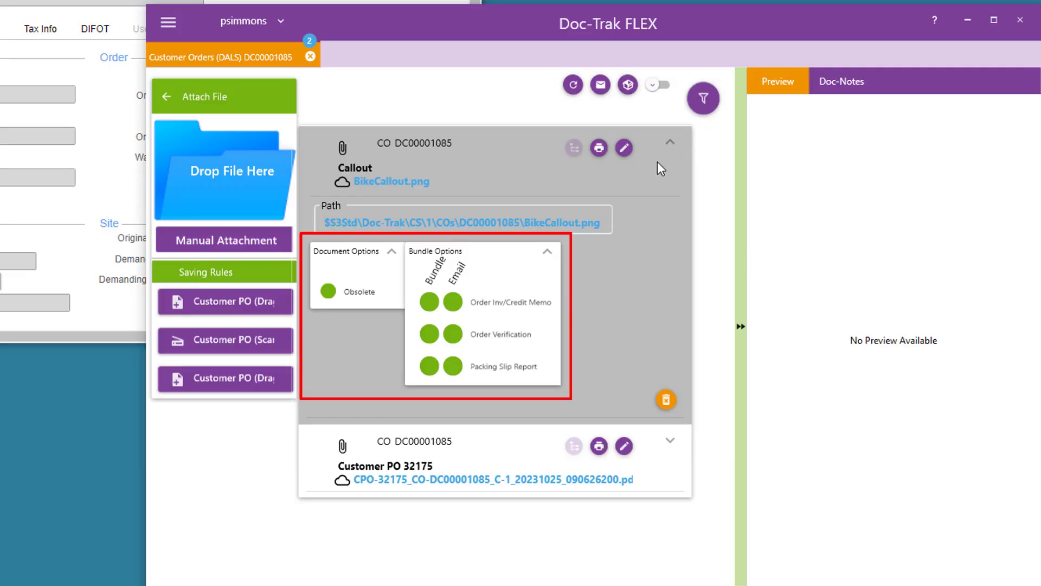
click(429, 334)
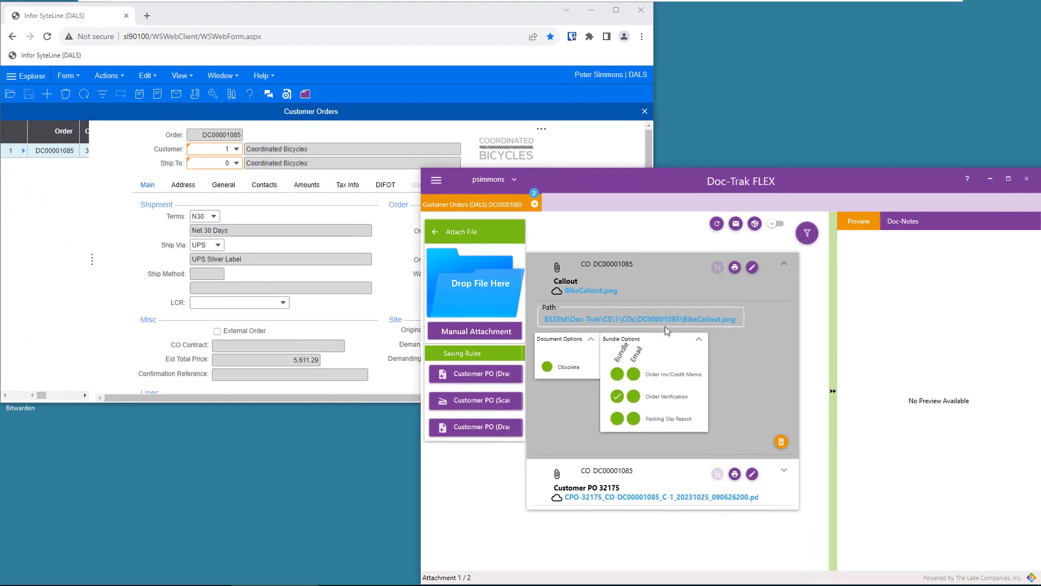
View the attached BikeCallout.png image, close it, and collapse the Callout attachment's details
click(597, 290)
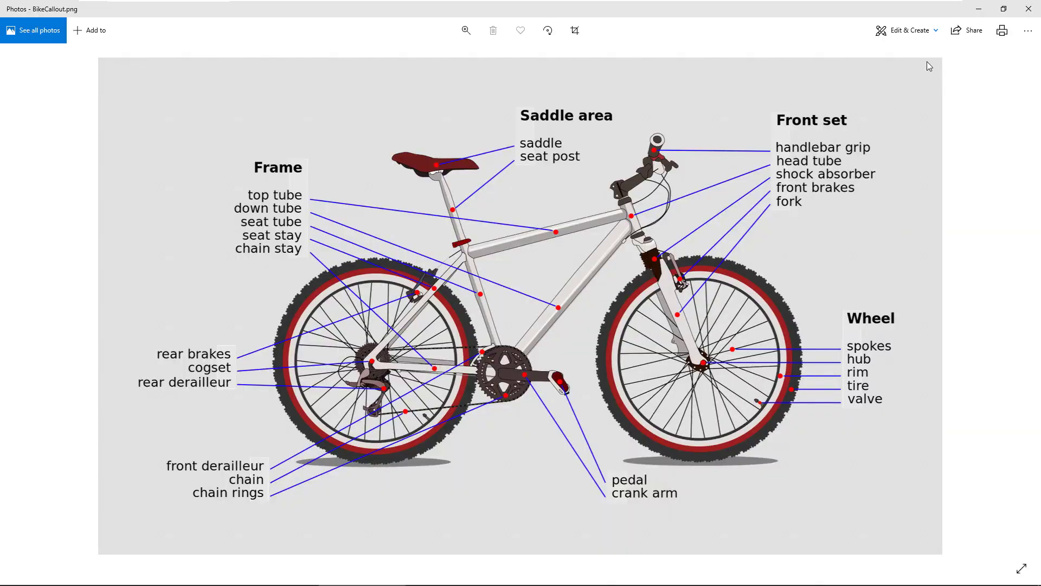
click(1030, 10)
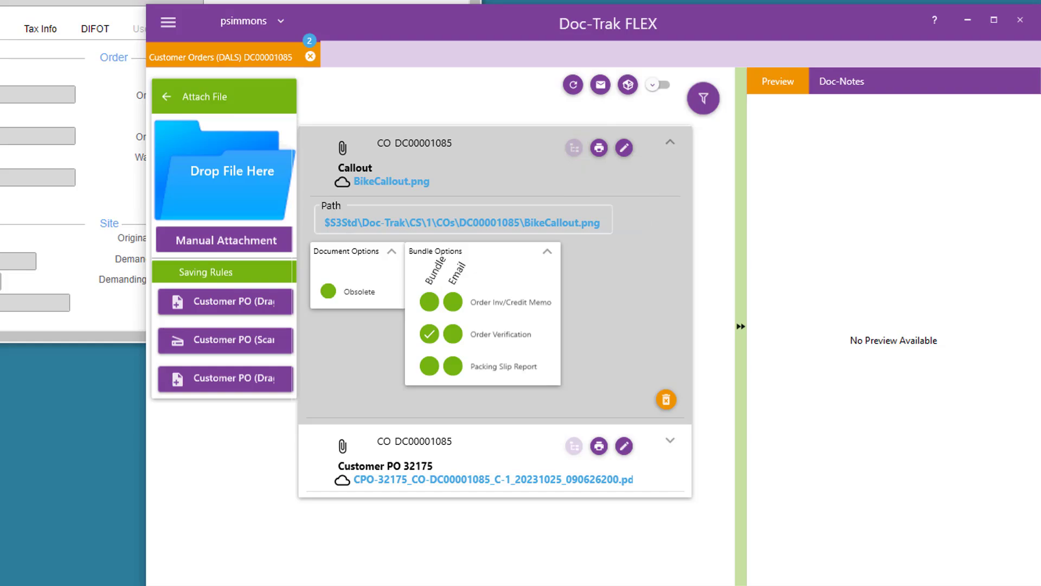
click(671, 144)
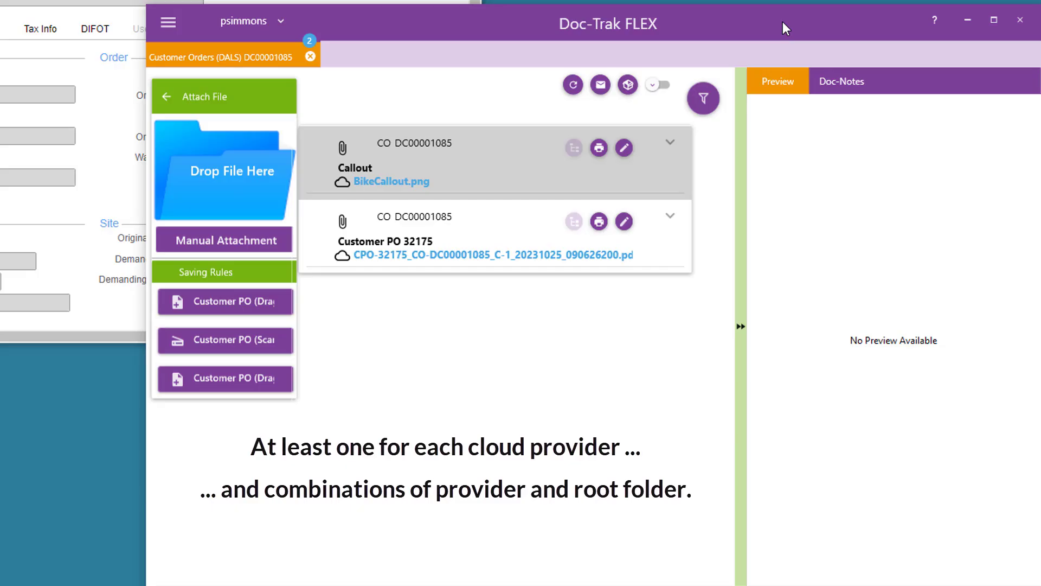
Start a new manual attachment for the current customer order and browse to the list of cloud providers under DALS
click(280, 243)
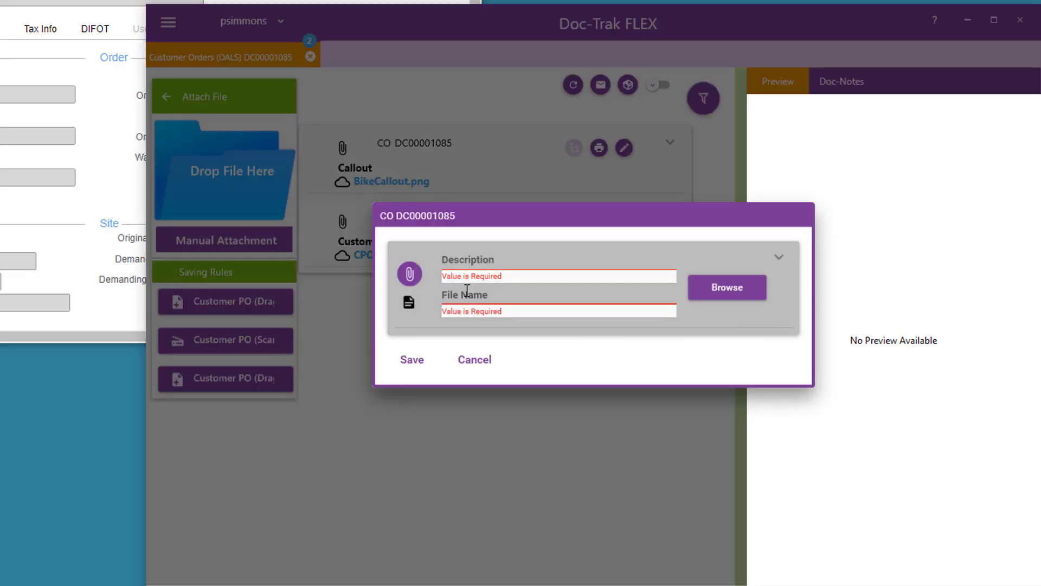
click(707, 293)
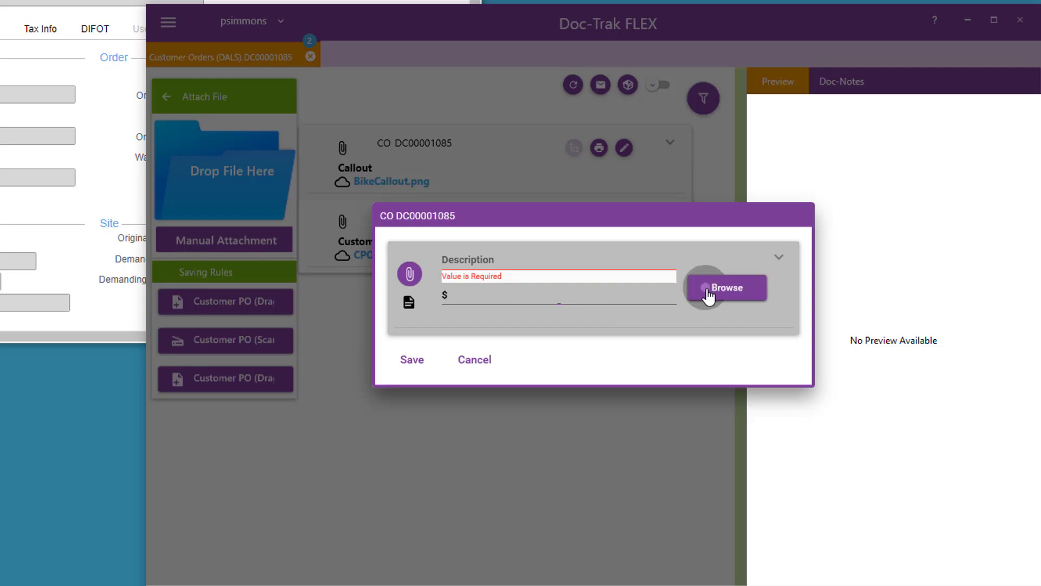
click(349, 192)
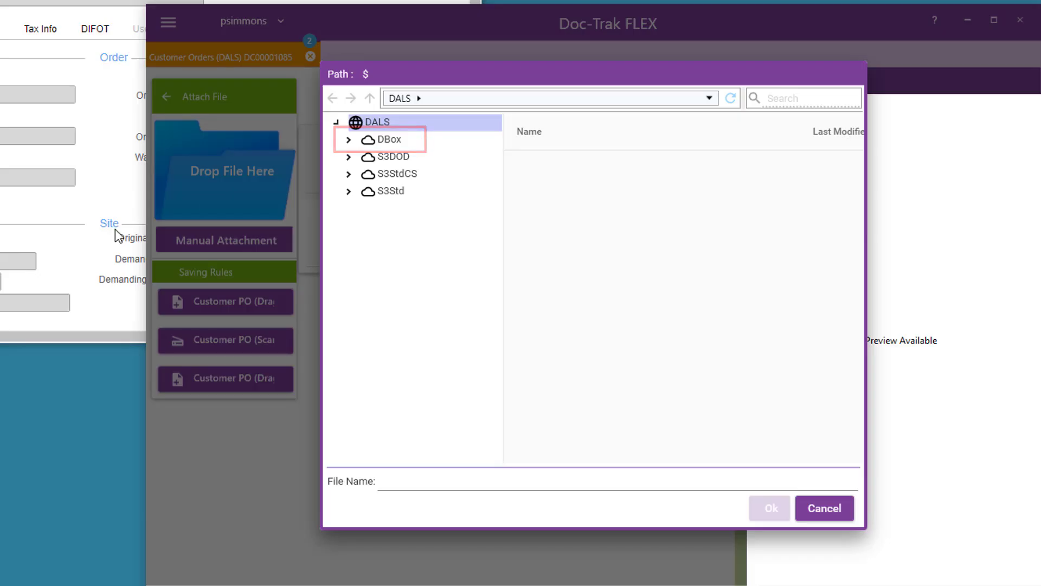
Browse the DBox provider through Pur\1\POs to the purchase order's folder, and collapse the DBox tree
click(394, 137)
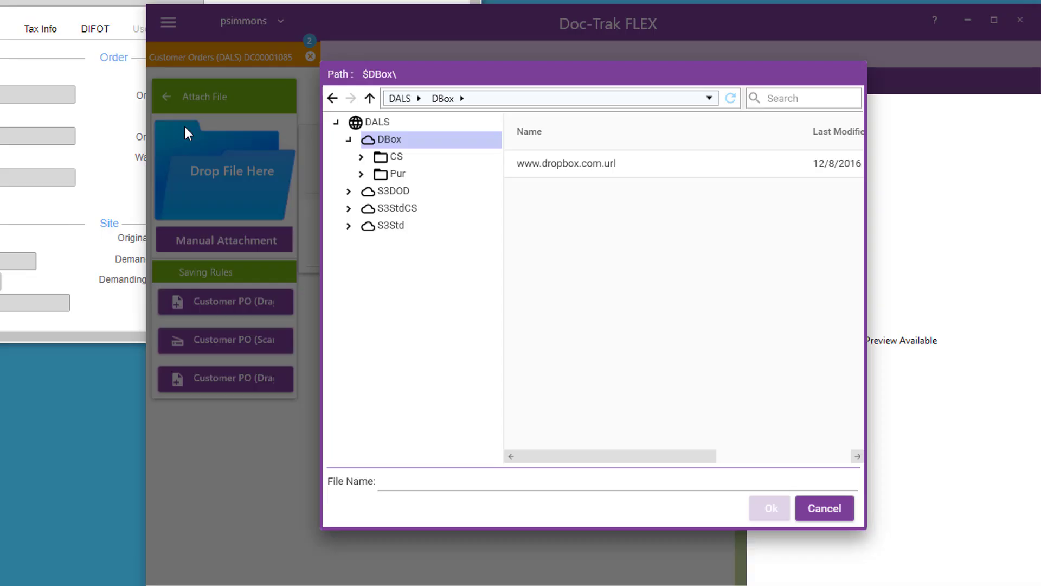
click(361, 174)
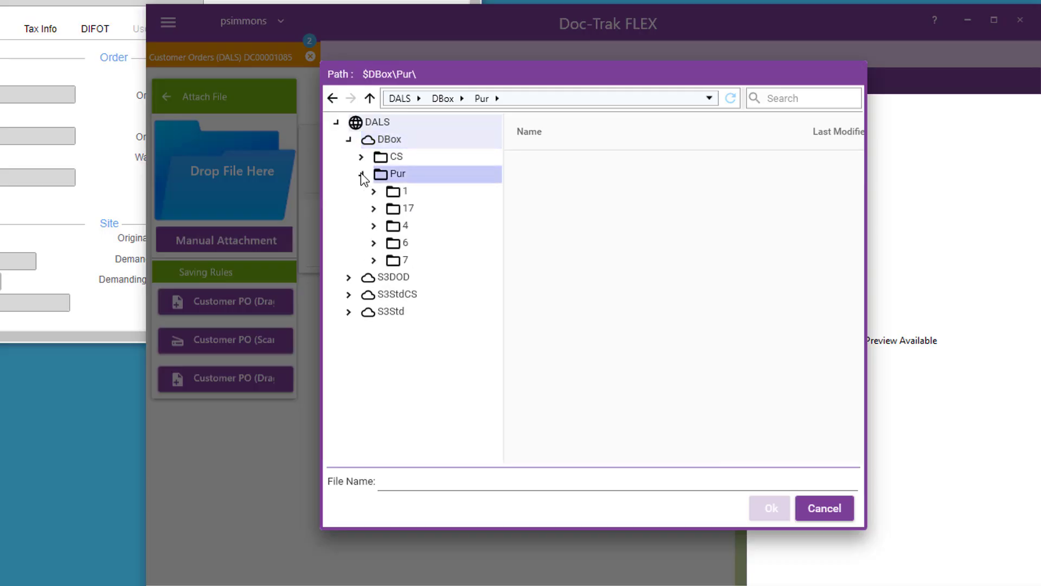
click(395, 193)
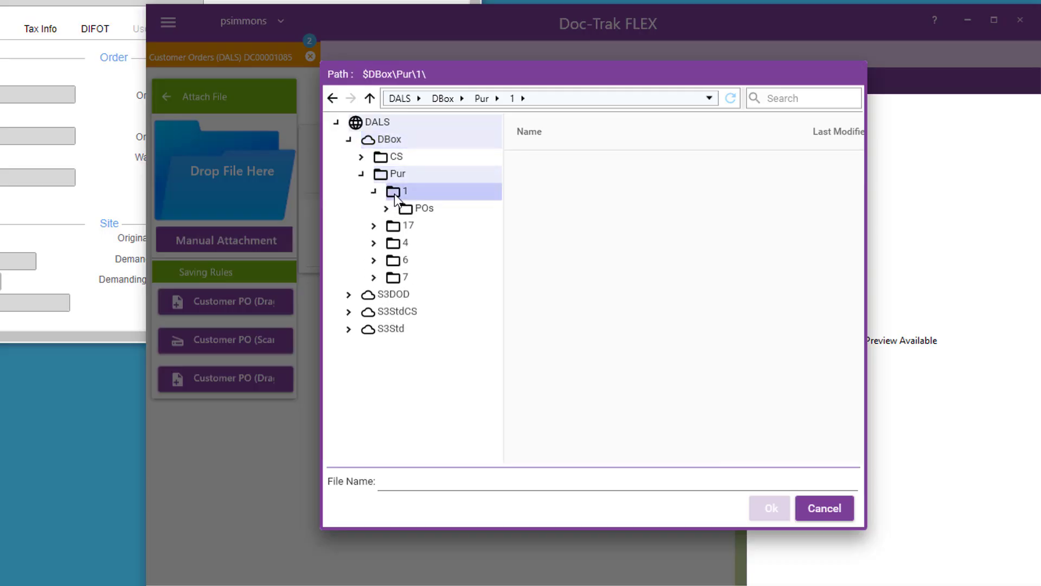
click(412, 211)
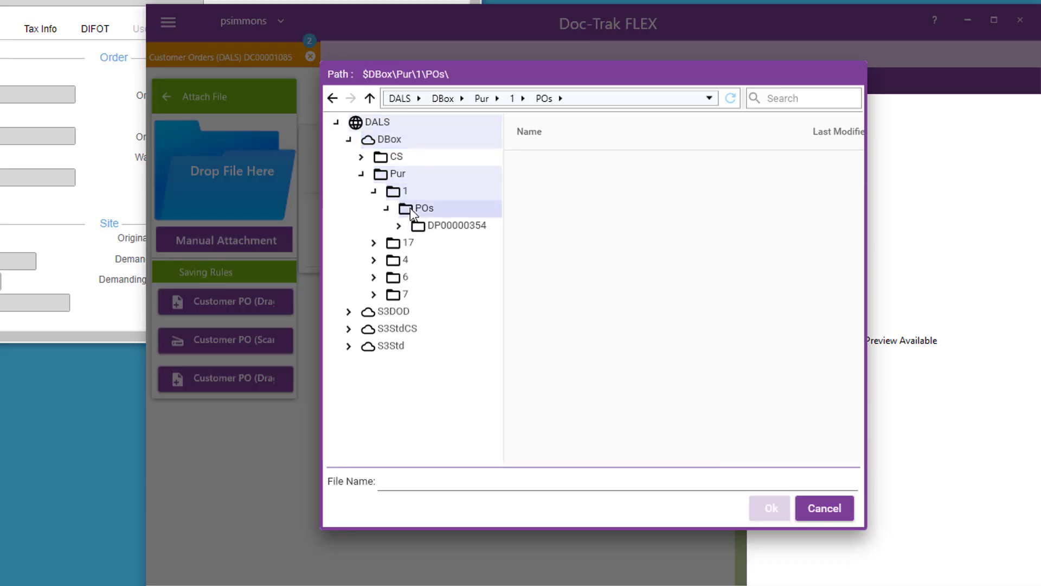
click(431, 227)
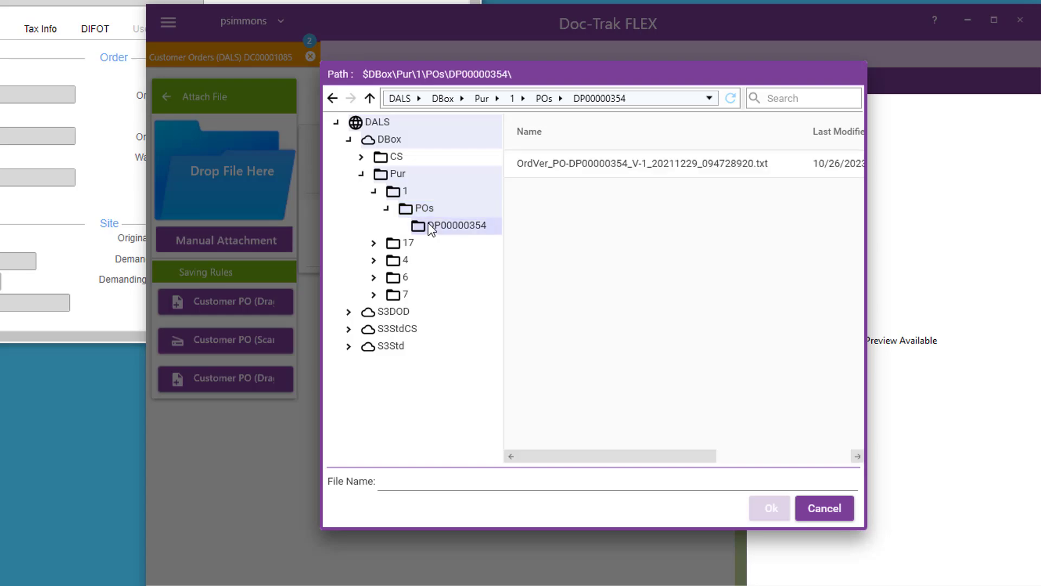
click(350, 141)
click(348, 140)
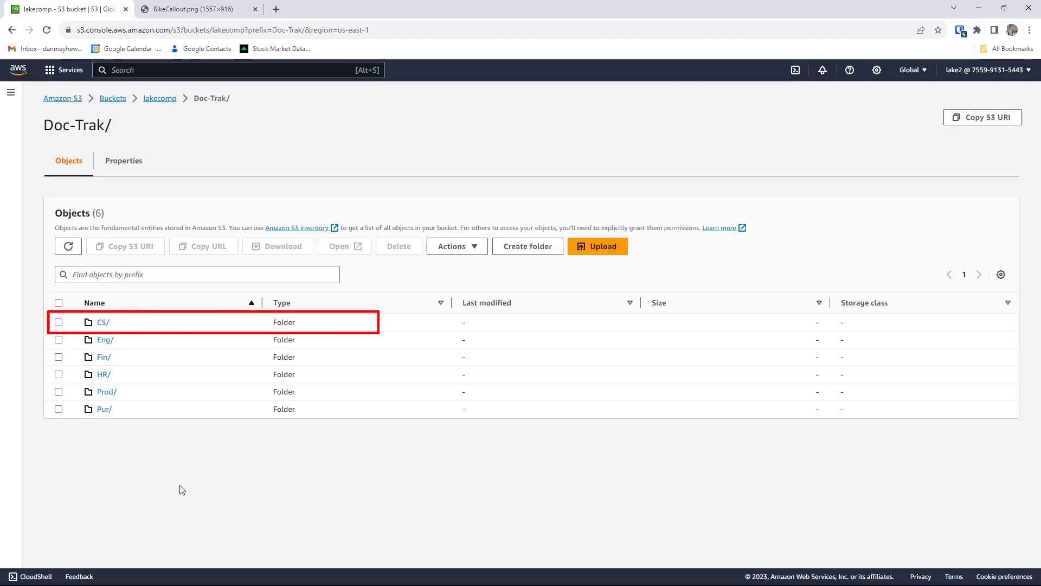
Open the CS folder under Doc-Trak in the AWS console, and expand the S3StdCS provider in the Doc-Trak FLEX file browser
click(106, 327)
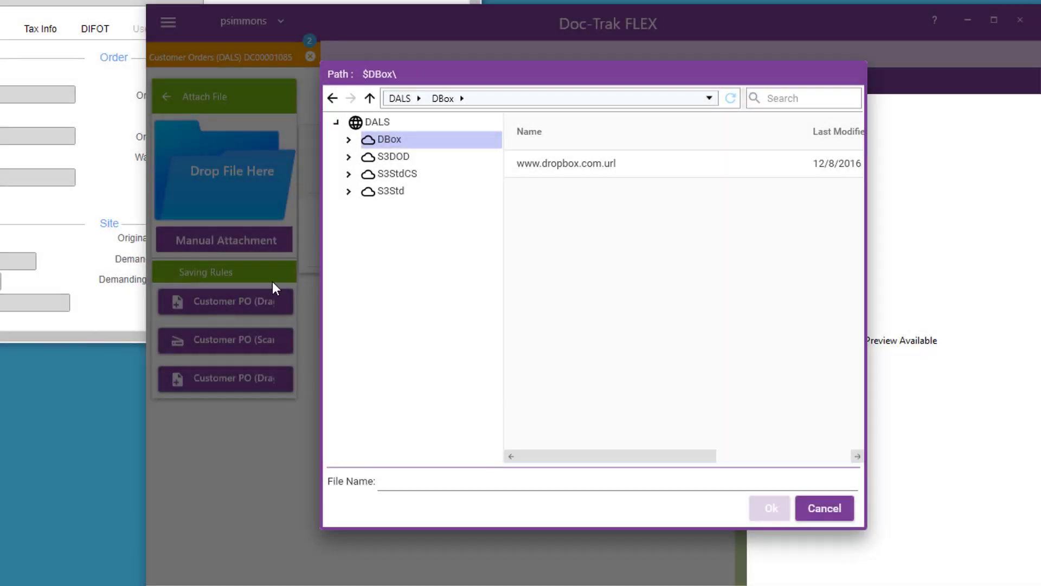
click(391, 172)
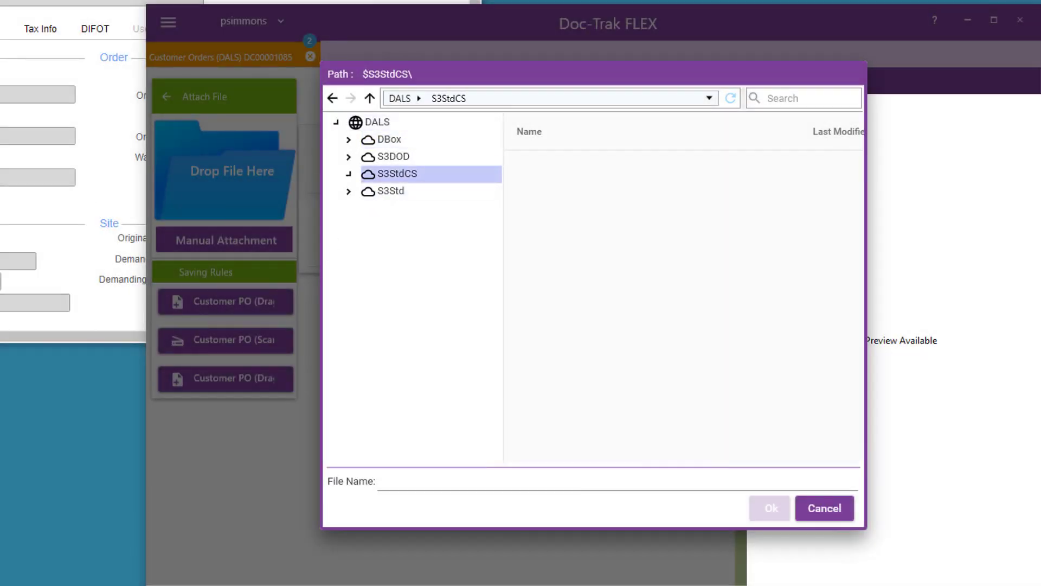